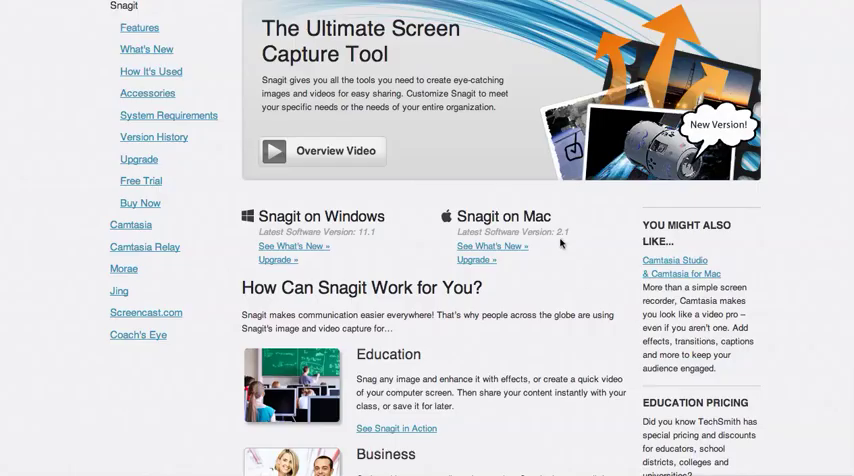
pyautogui.scroll(3, 563, 242)
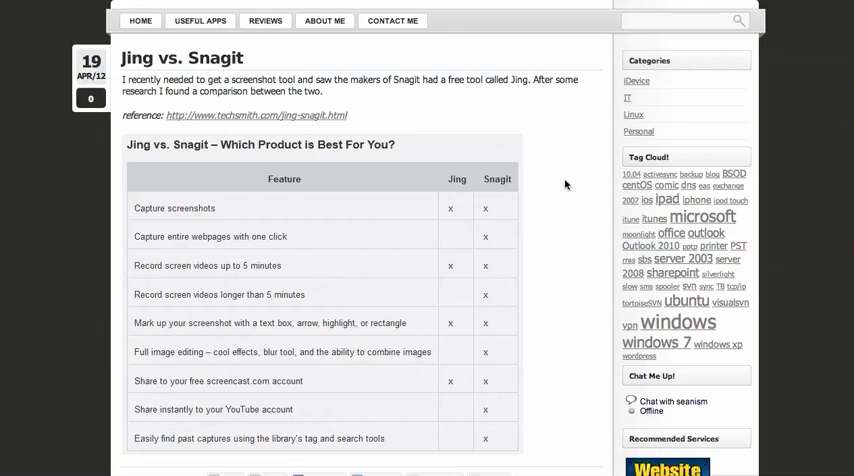
pyautogui.scroll(-1, 565, 185)
pyautogui.scroll(-1, 565, 185)
pyautogui.scroll(-1, 565, 185)
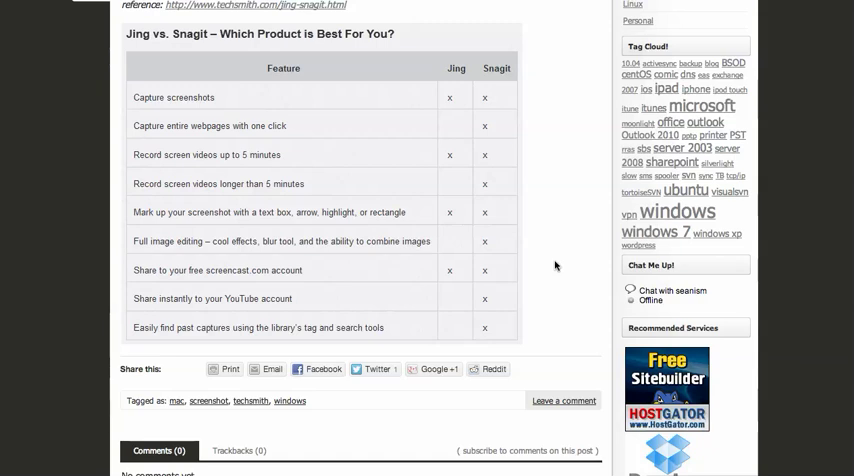
pyautogui.scroll(3, 555, 265)
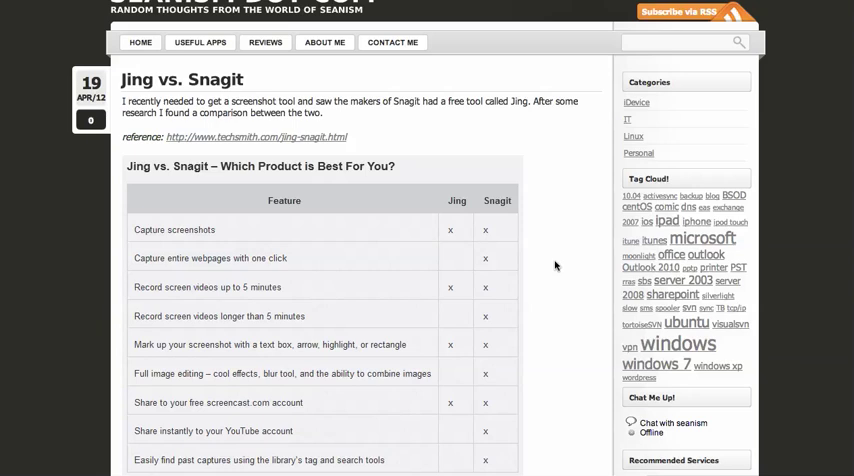
pyautogui.scroll(1, 558, 227)
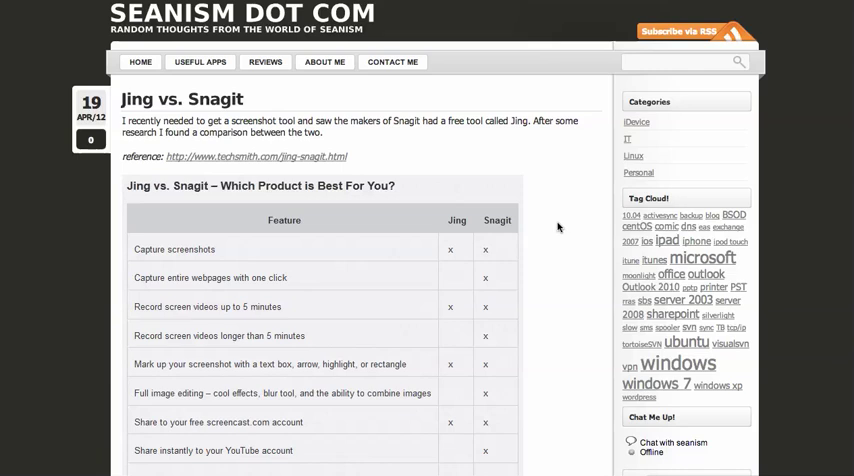
pyautogui.scroll(-1, 553, 225)
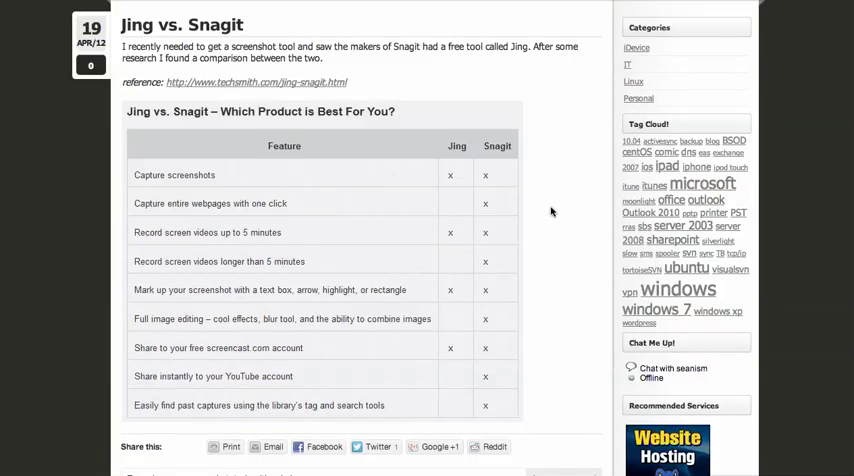
pyautogui.scroll(-2, 551, 211)
pyautogui.scroll(5, 551, 211)
pyautogui.scroll(-2, 551, 212)
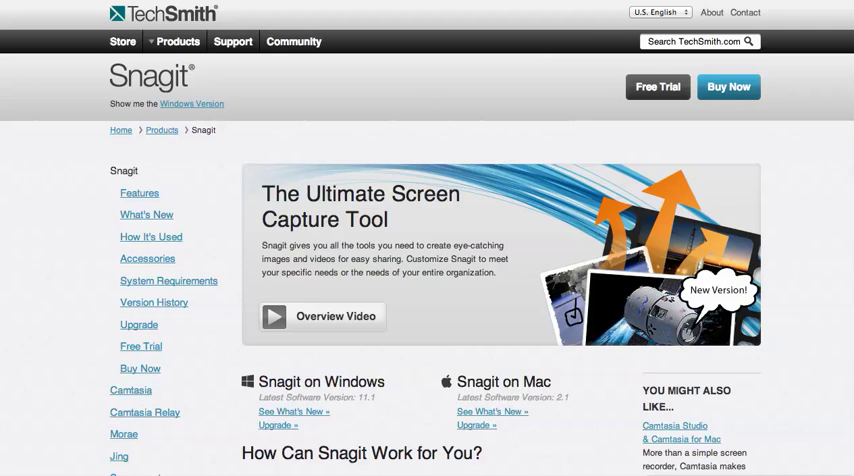
pyautogui.scroll(-2, 540, 150)
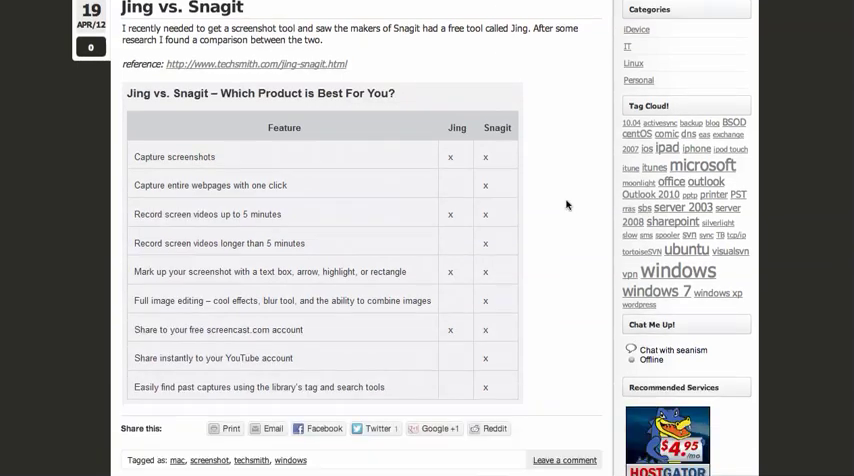
pyautogui.scroll(-3, 567, 205)
pyautogui.scroll(-2, 567, 205)
pyautogui.scroll(5, 567, 205)
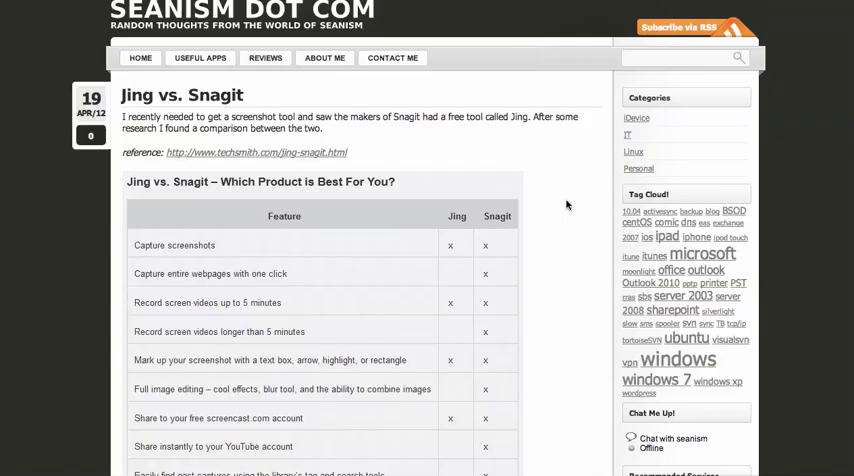